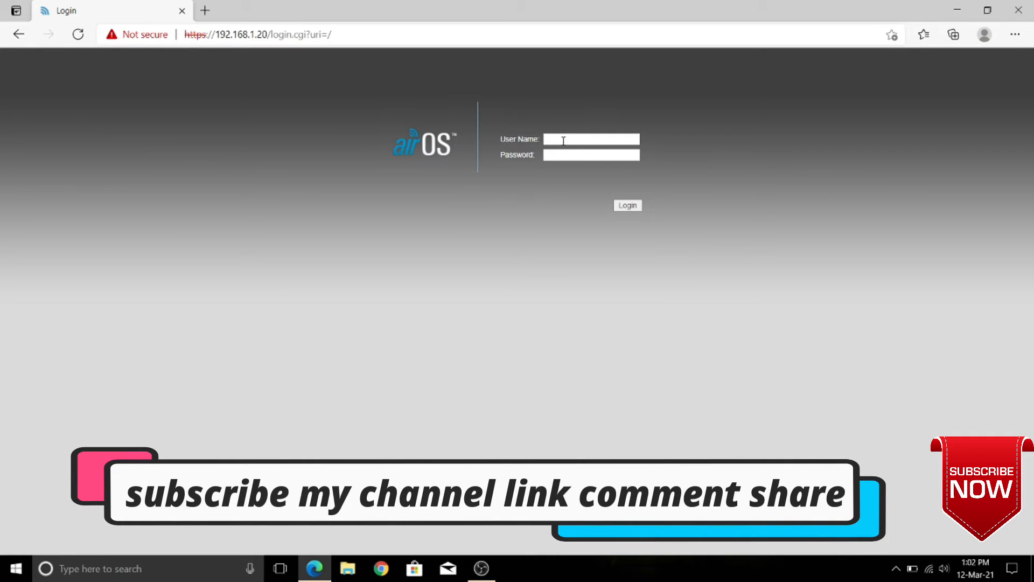
Log in to the NanoStation M2 with the administrator user name and password
click(563, 140)
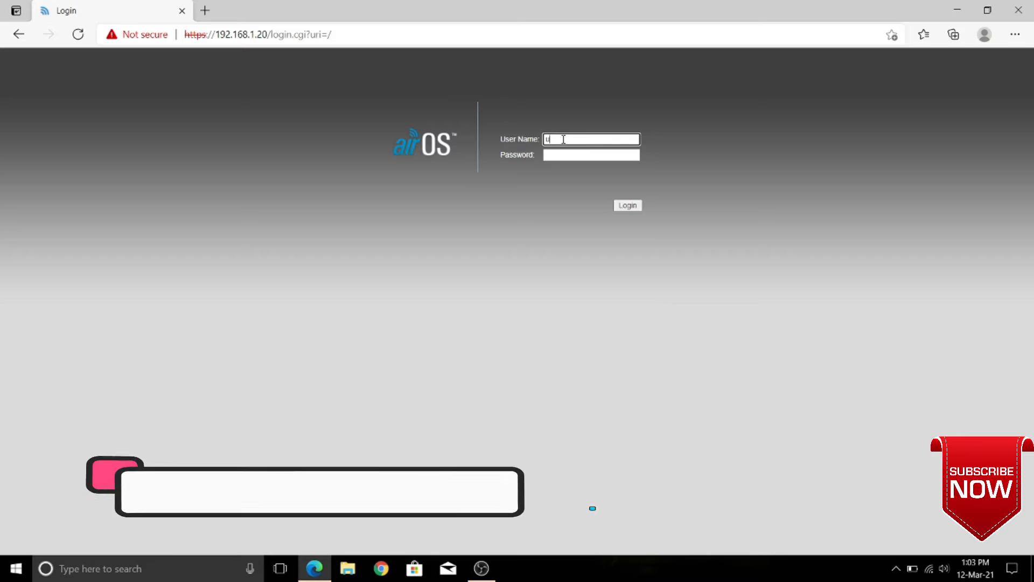
text(ubnt)
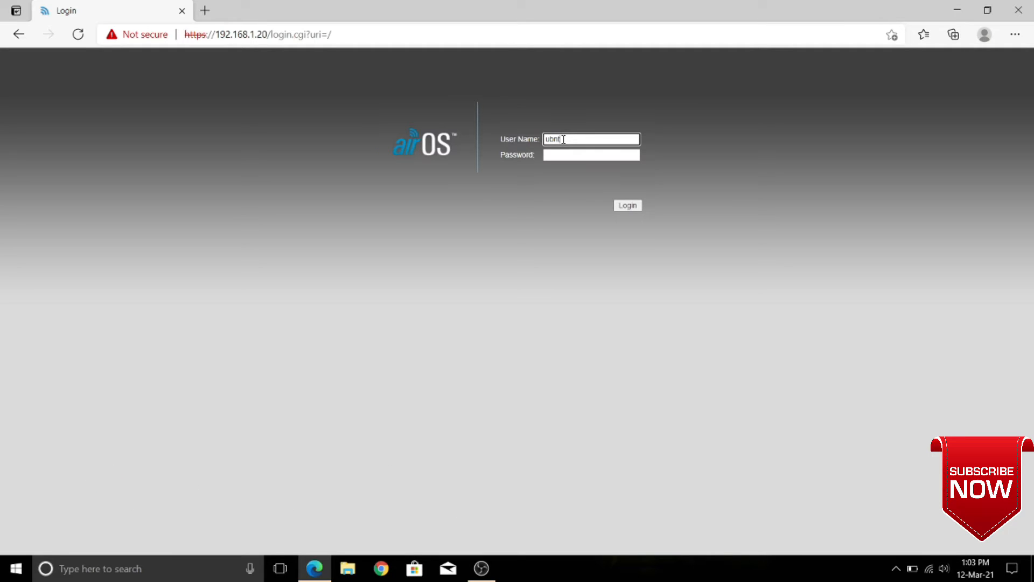
key(Tab)
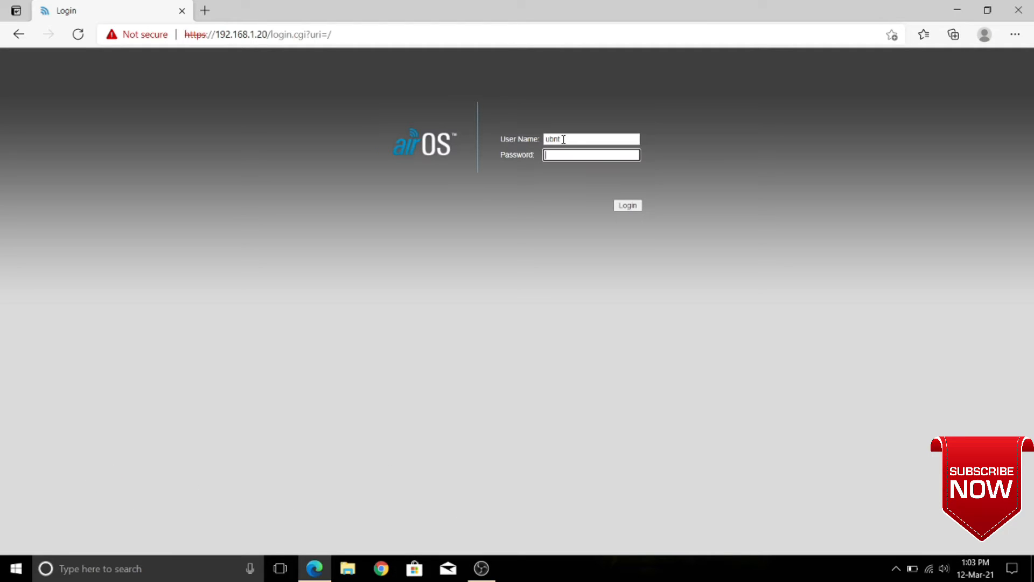
key(Return)
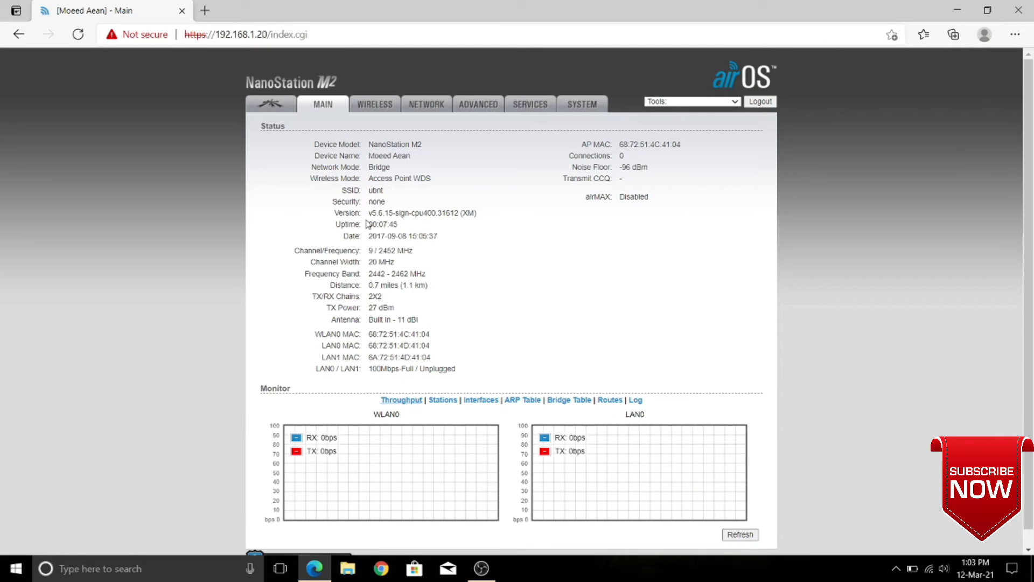
Highlight the current firmware version v5.6.15 on the Main tab, then go to the System page
drag(368, 214, 417, 217)
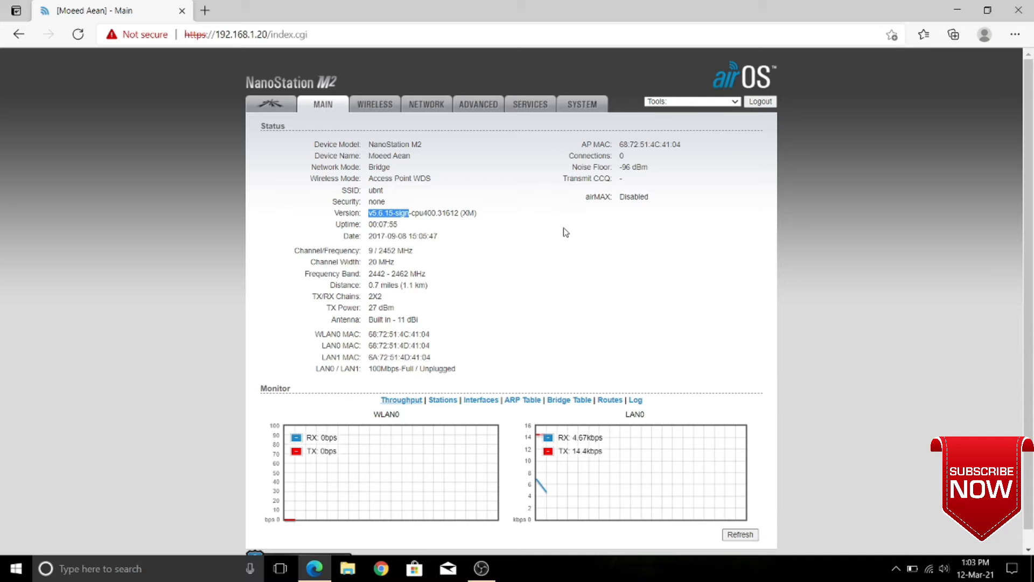
click(582, 108)
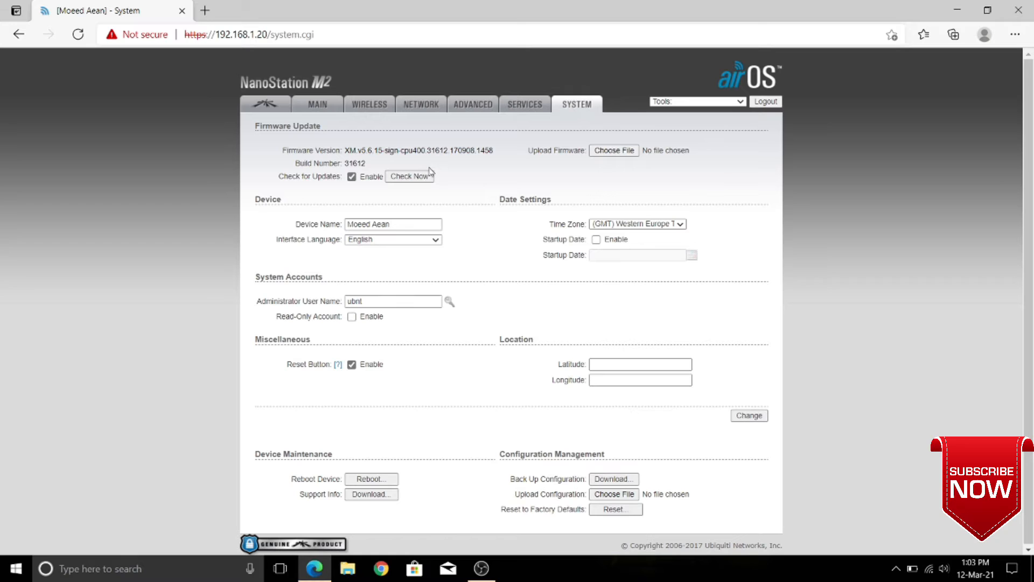
Check for firmware updates and follow the popup's downloads link to Ubiquiti's site
click(416, 181)
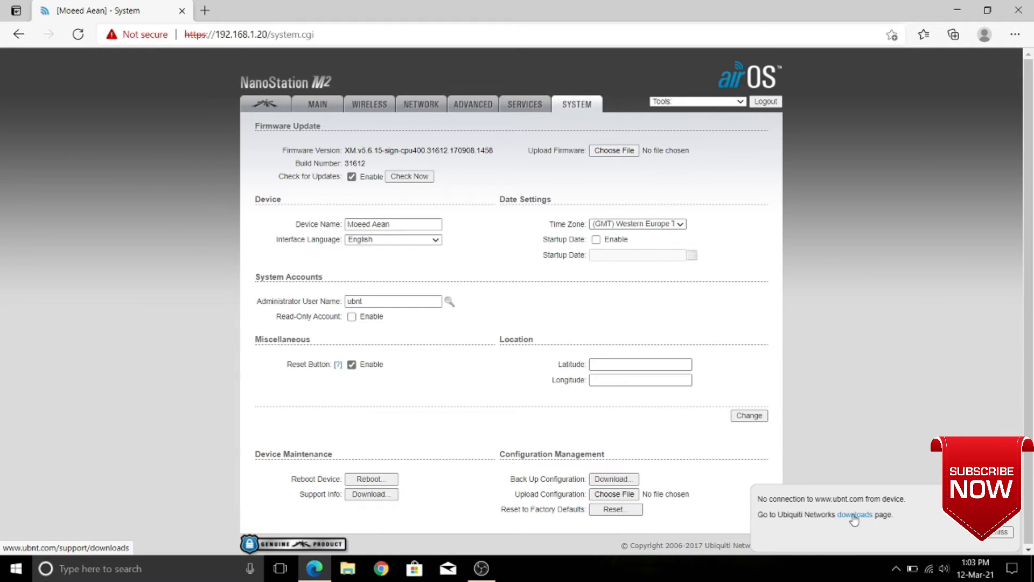
click(854, 516)
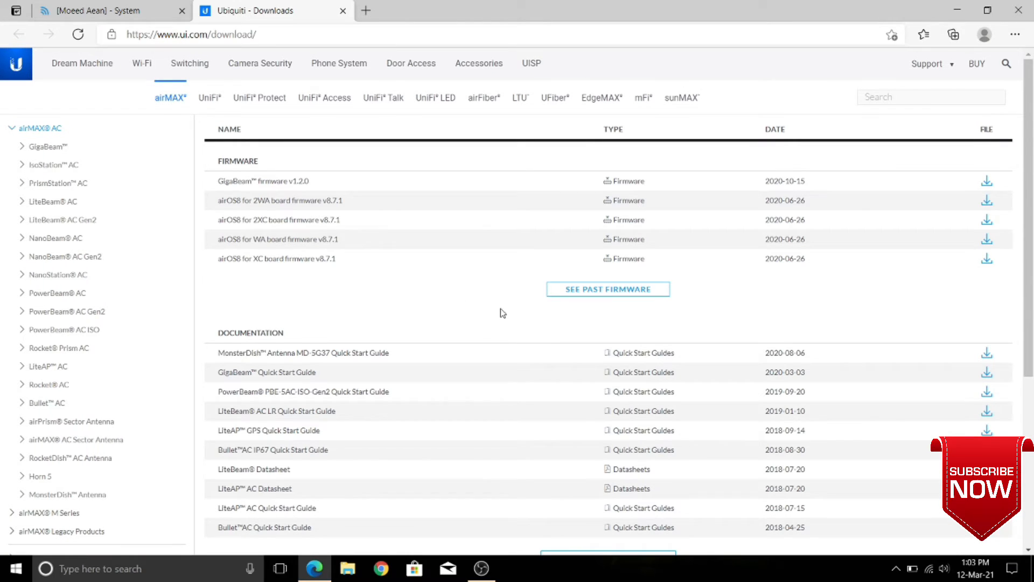
Confirm the XM firmware type on the airOS System page, then search the downloads site for 'xm'
scroll(489, 392, down, 1)
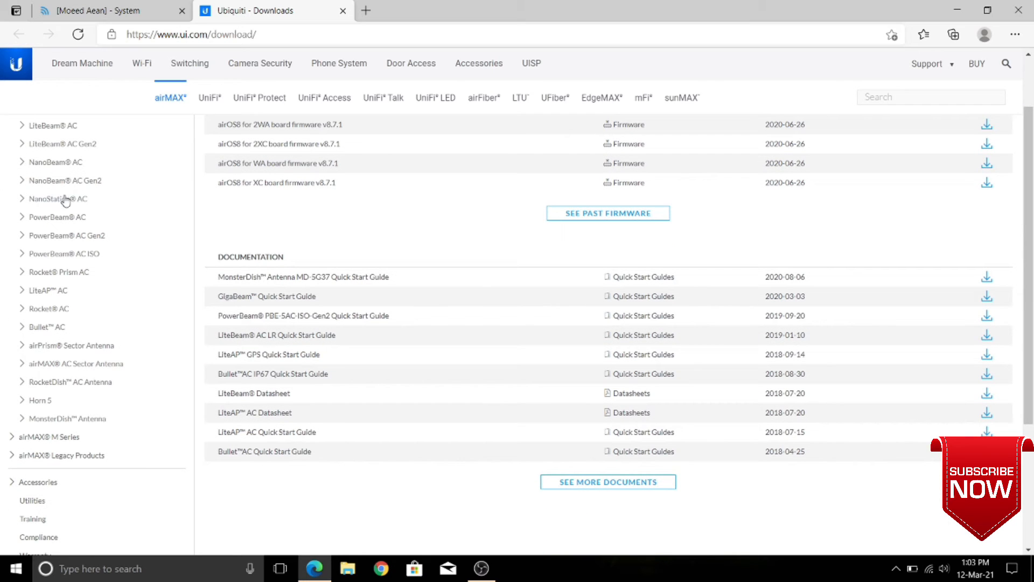
scroll(78, 273, up, 1)
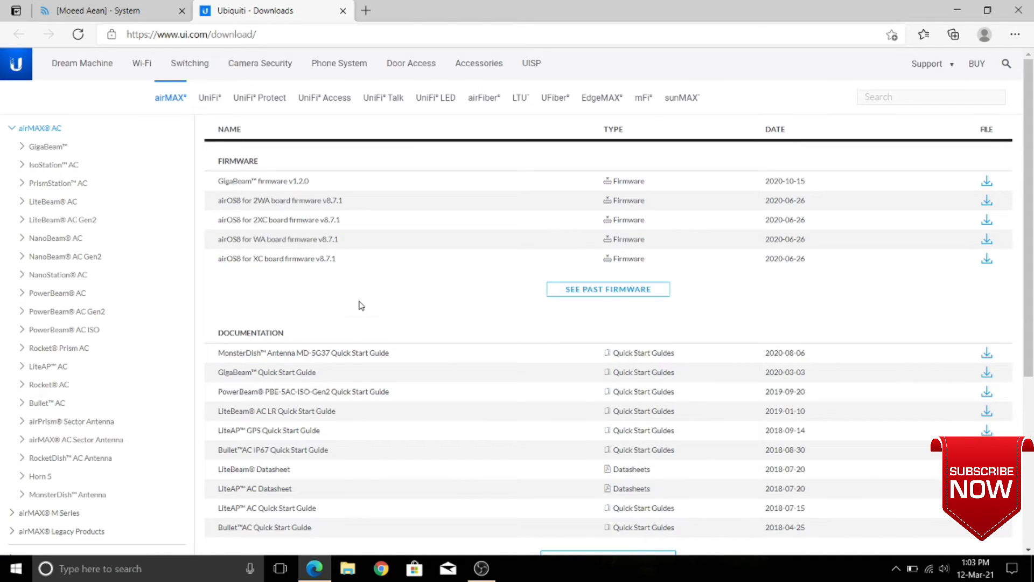
click(113, 13)
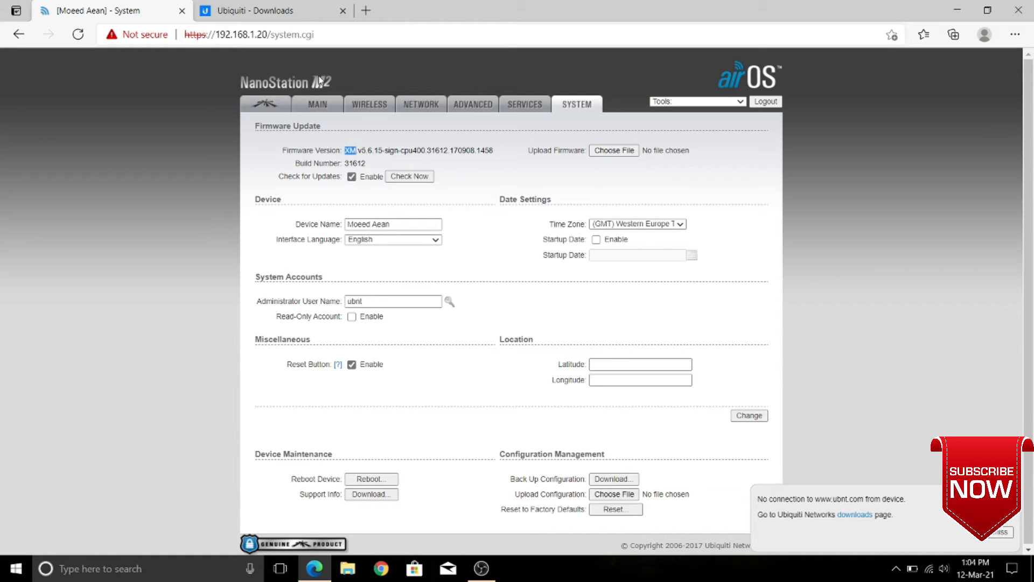
click(285, 12)
click(896, 97)
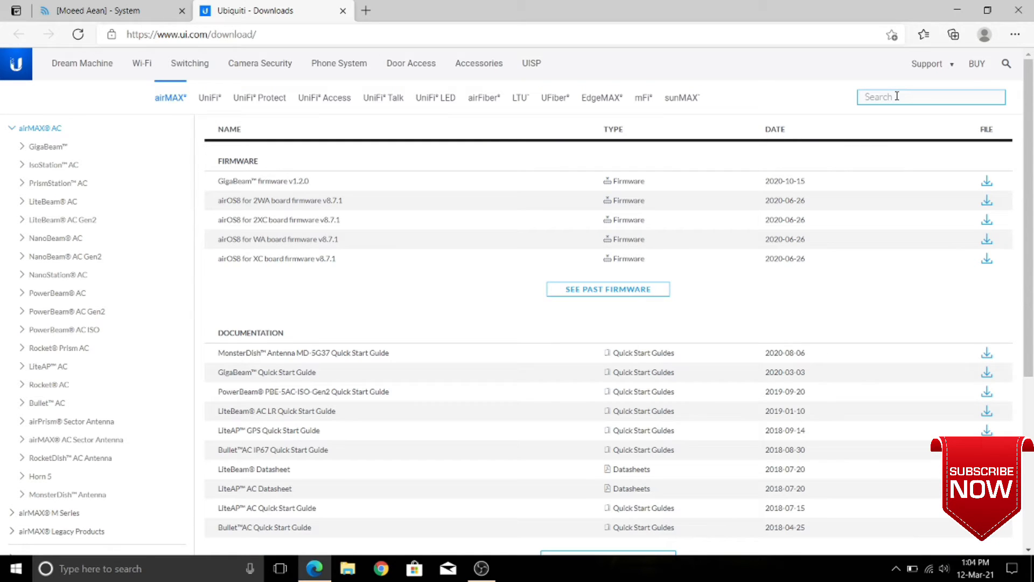
text(xm)
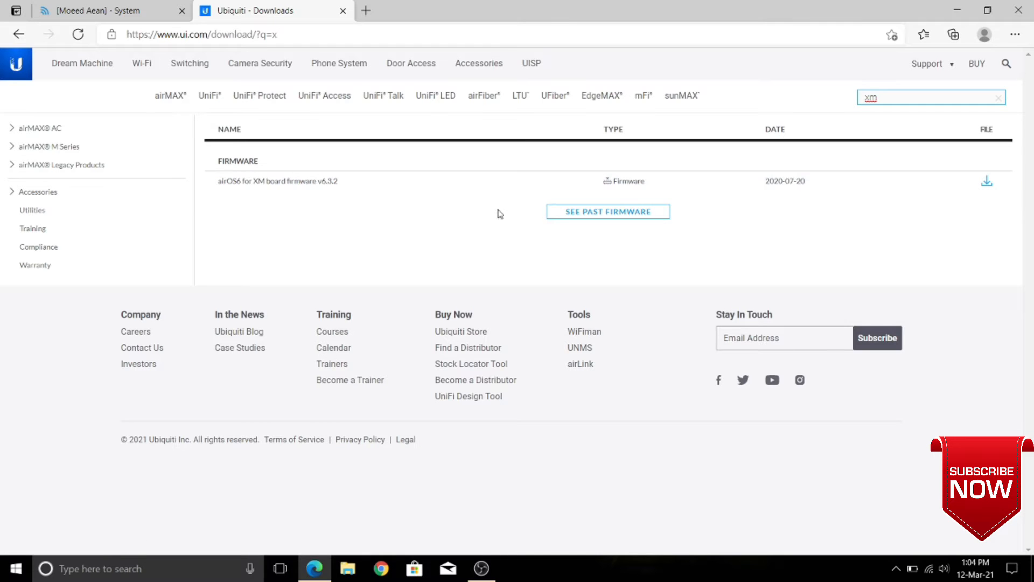
Show past XM firmware releases back to v5.6.15, then switch back to airOS
click(567, 214)
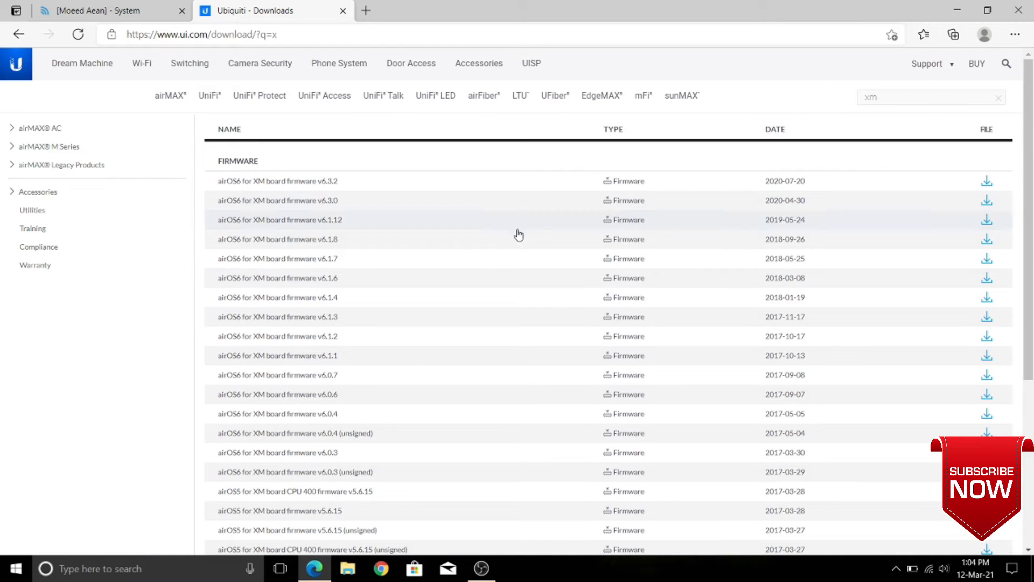
scroll(411, 361, down, 3)
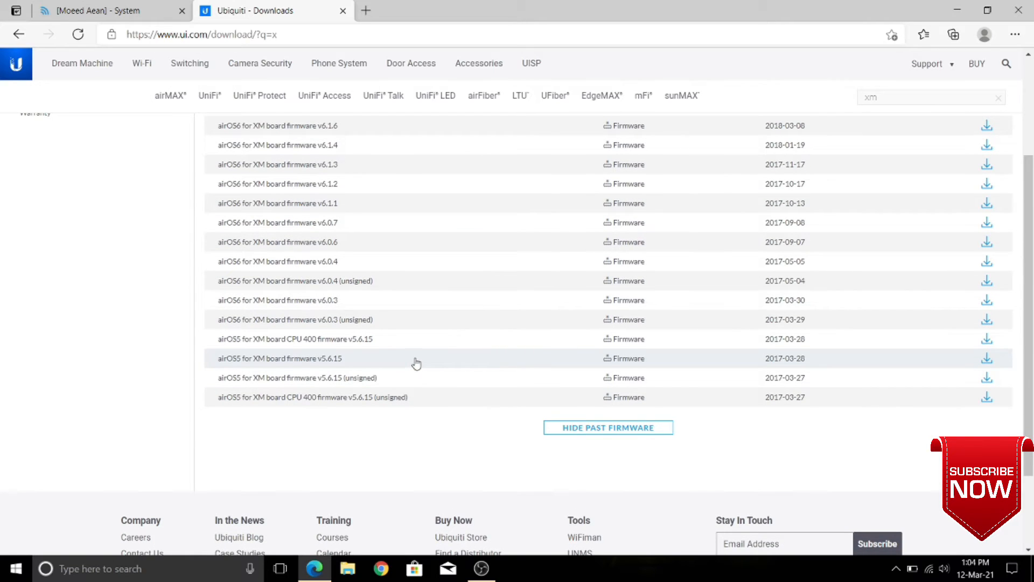
scroll(415, 364, up, 2)
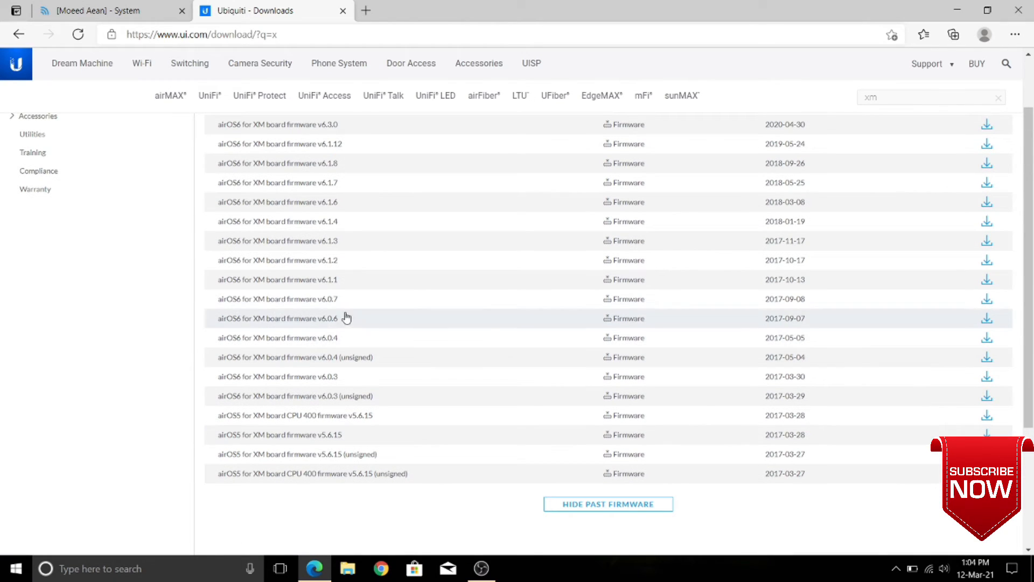
scroll(330, 215, up, 1)
scroll(330, 193, up, 1)
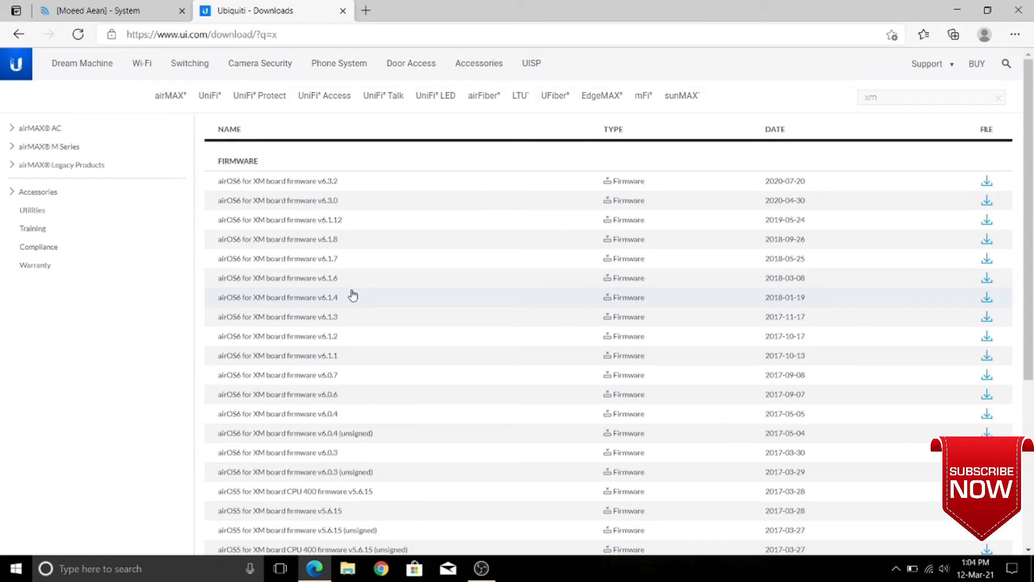
scroll(353, 296, down, 2)
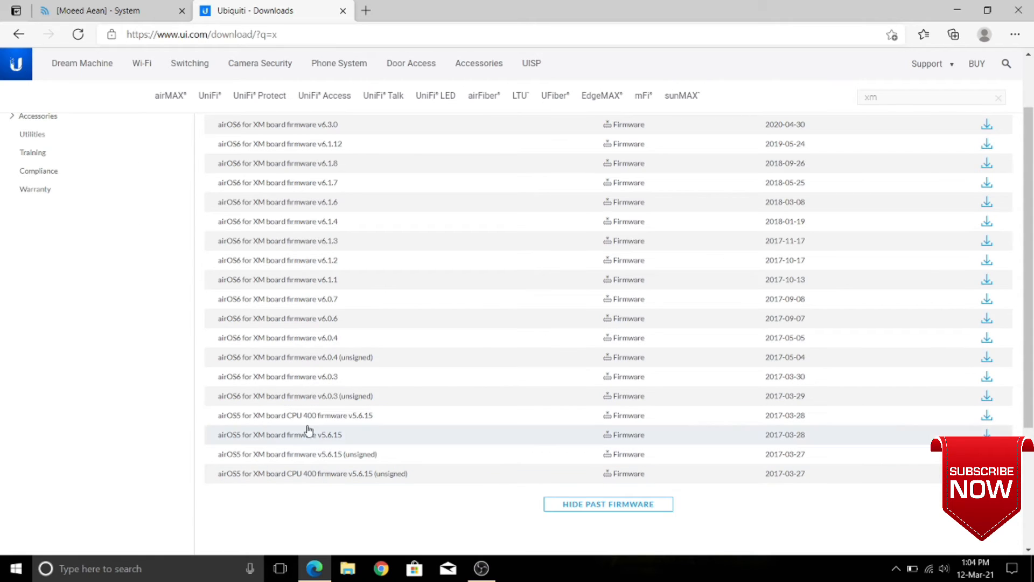
click(117, 10)
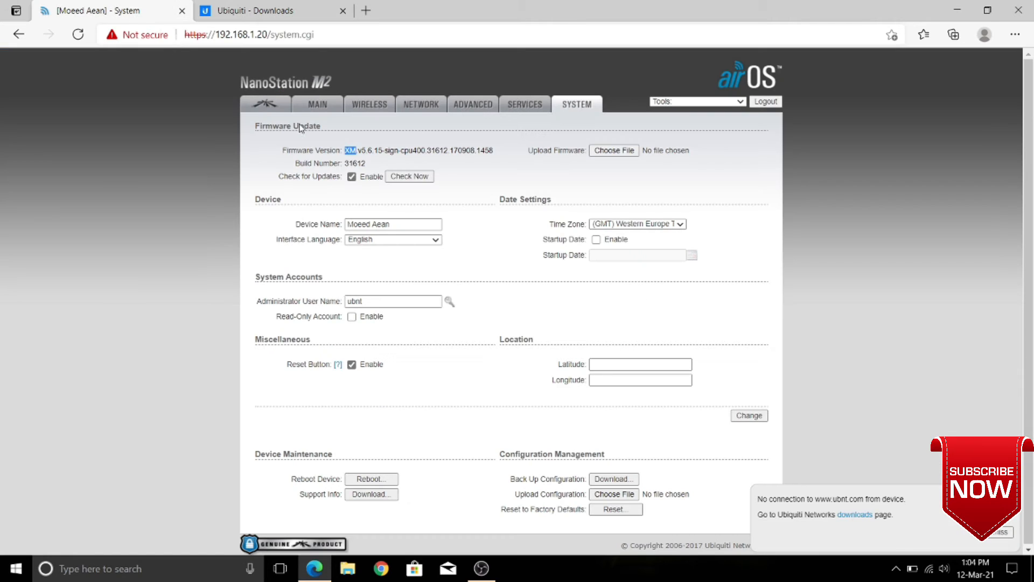
Deselect the XM type in airOS and scroll the downloads list up toward v6.3.2
click(371, 160)
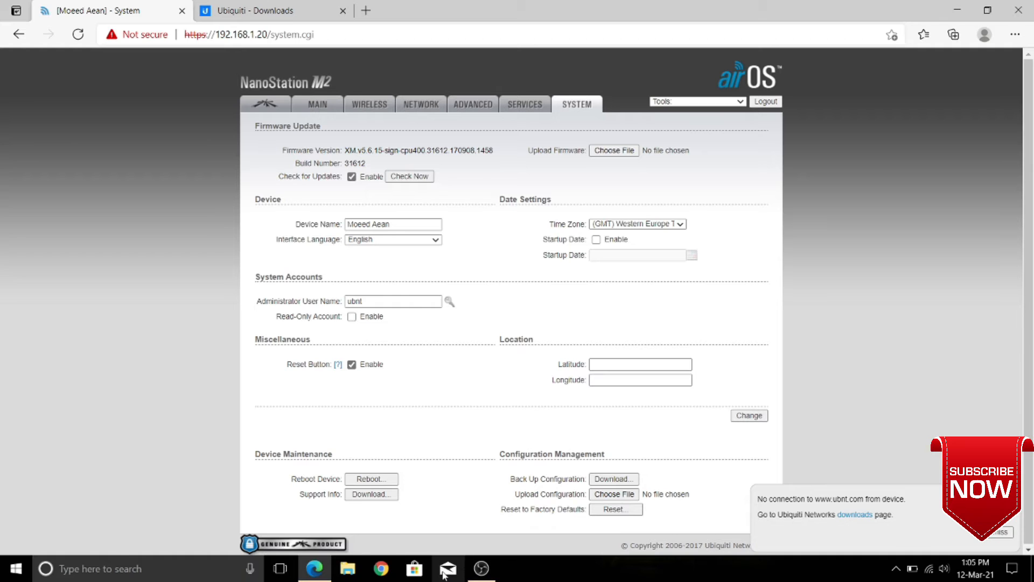
click(240, 10)
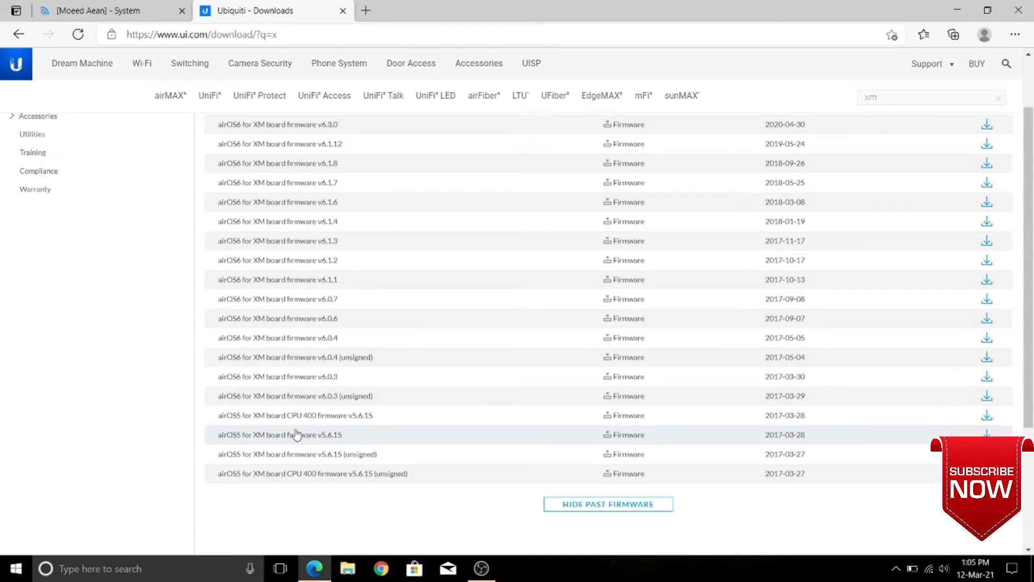
scroll(295, 434, up, 1)
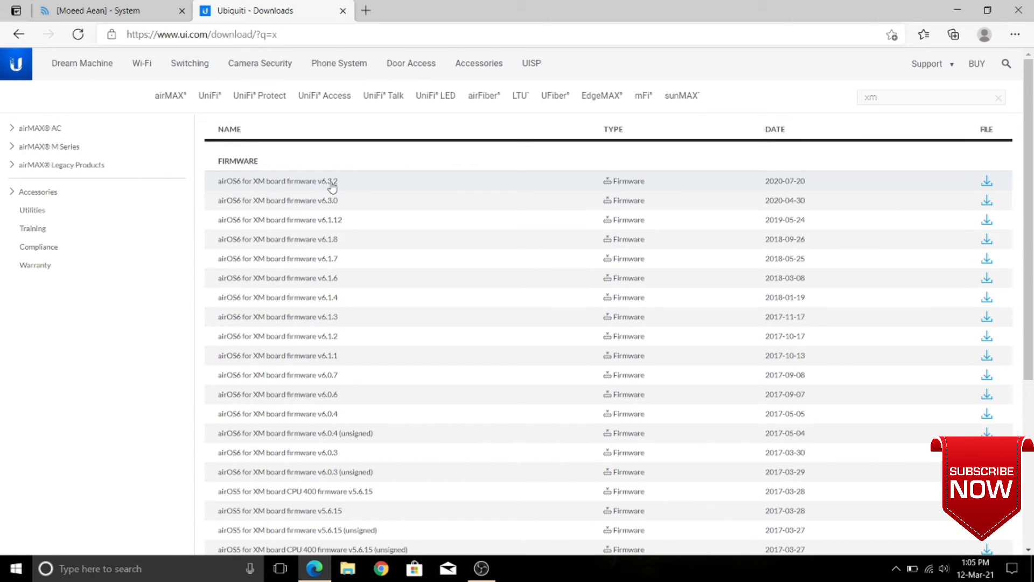
Download the airOS6 XM v6.3.2 firmware file after accepting the licence agreement
click(988, 183)
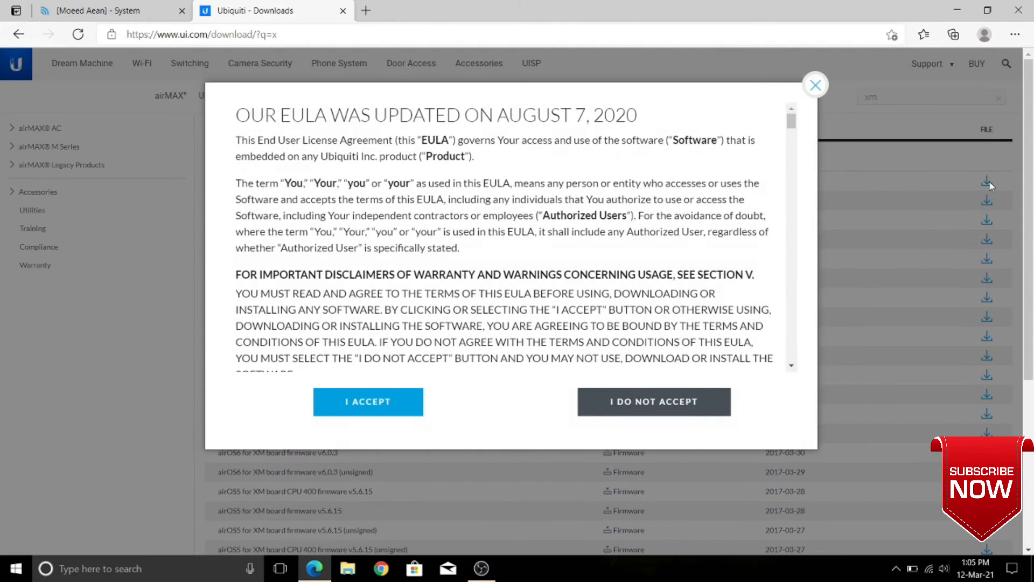
click(361, 409)
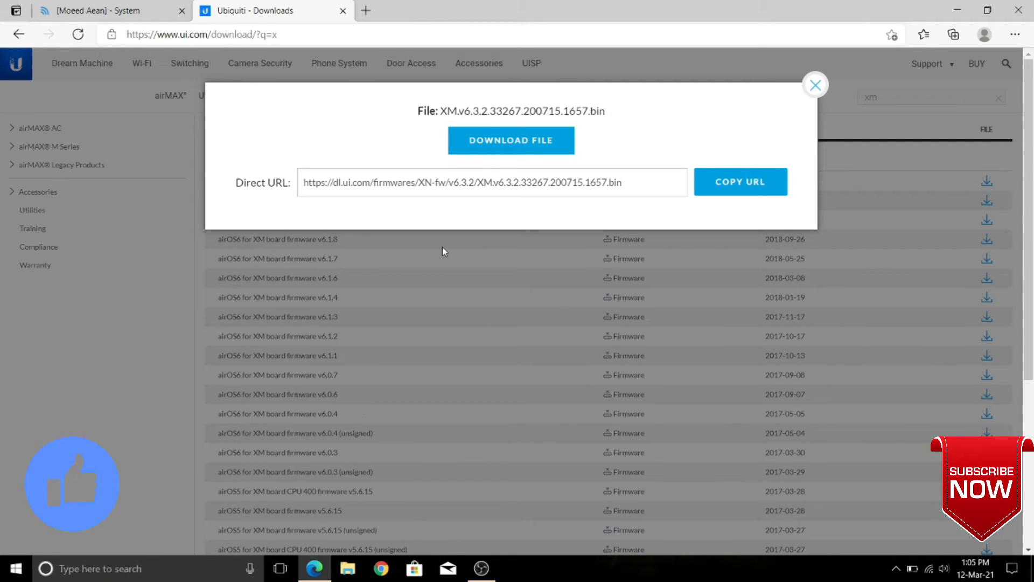
click(494, 142)
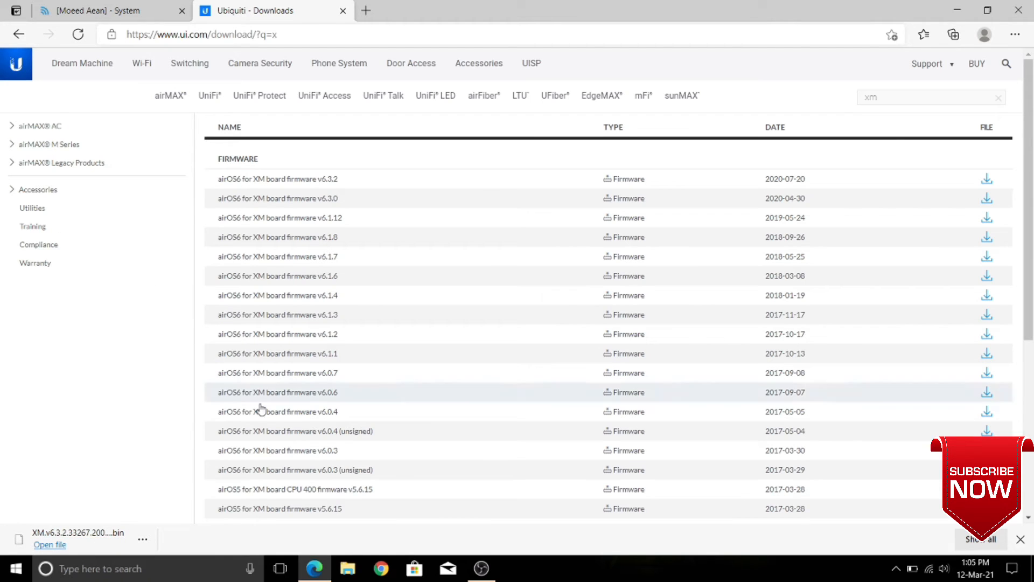
click(349, 569)
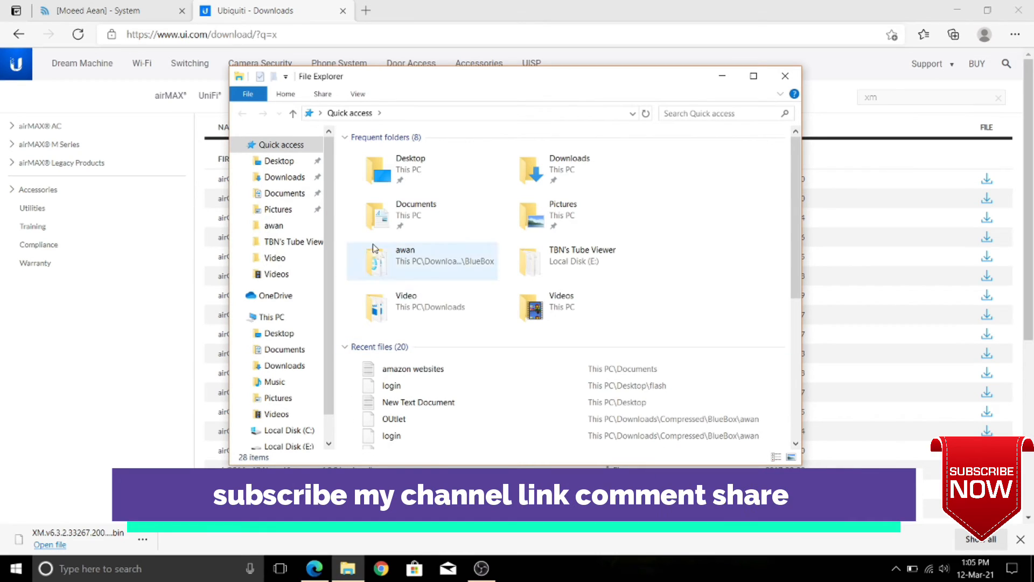
Confirm XM.v6.3.2.33267.200715.1657.bin is in Downloads, then return to the airOS System page
click(285, 177)
scroll(415, 341, down, 5)
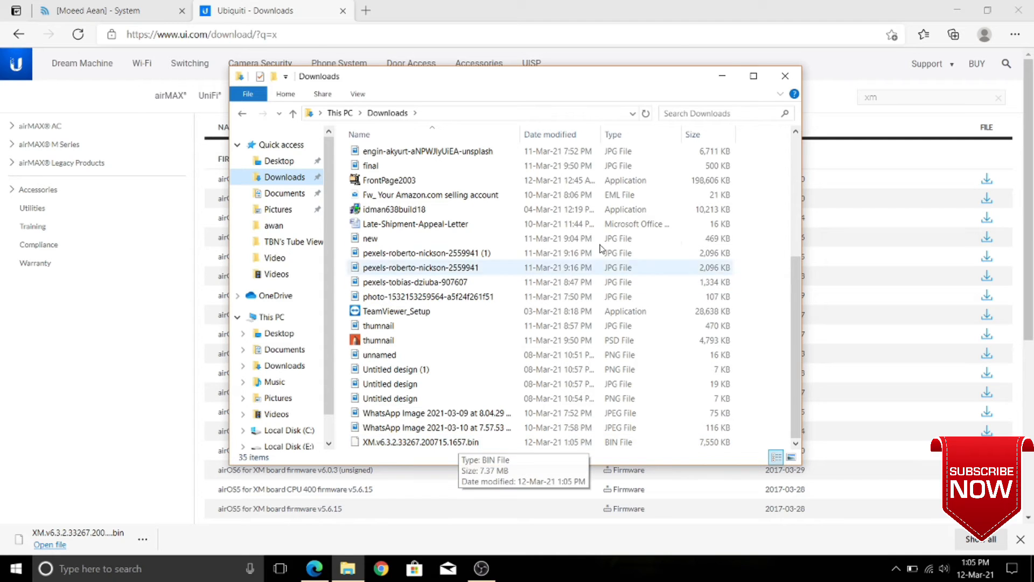
click(724, 76)
click(115, 10)
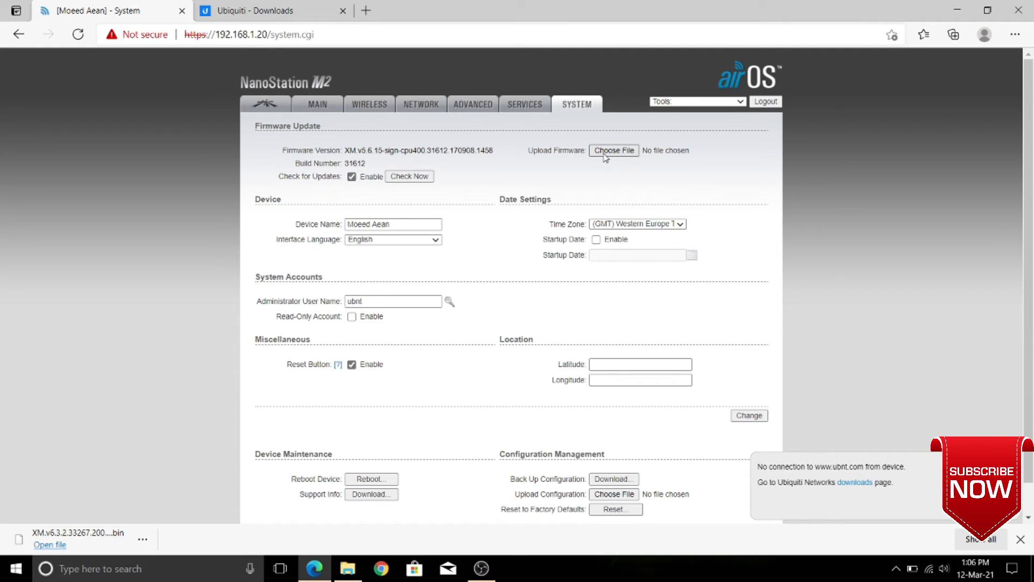
Upload XM.v6.3.2.33267.200715.1657.bin from Downloads and start the firmware update
click(605, 152)
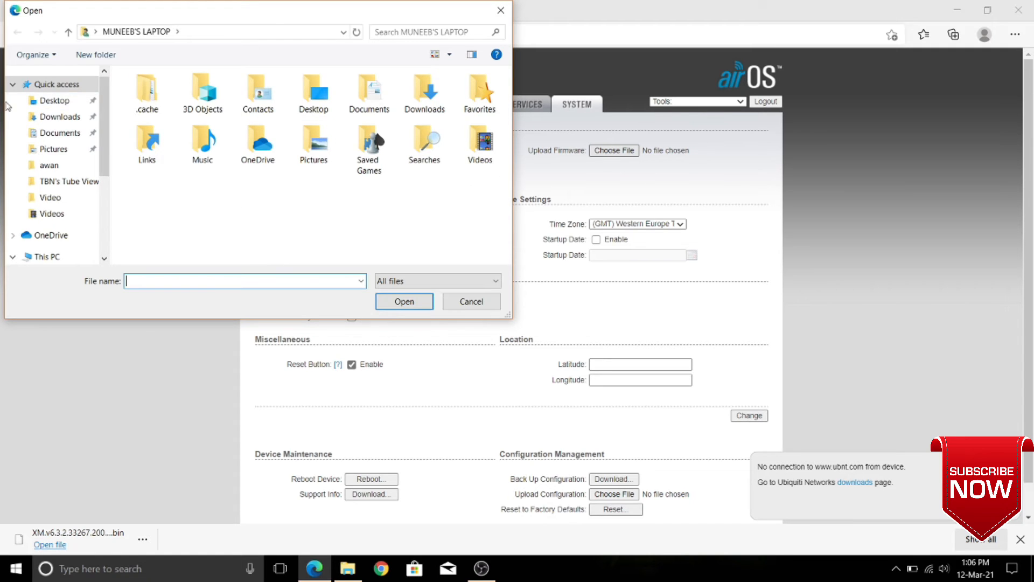
click(76, 115)
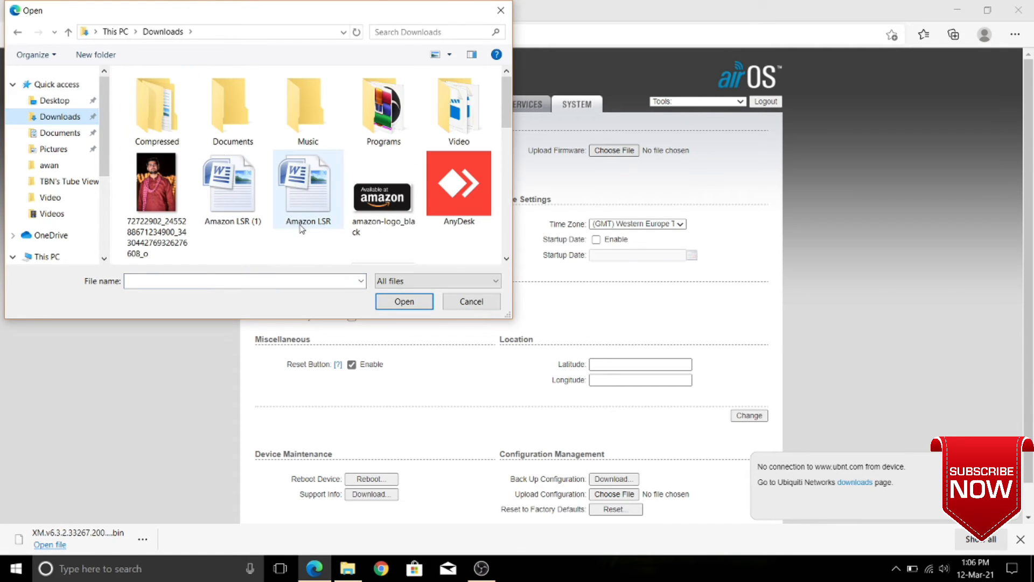
scroll(307, 204, down, 10)
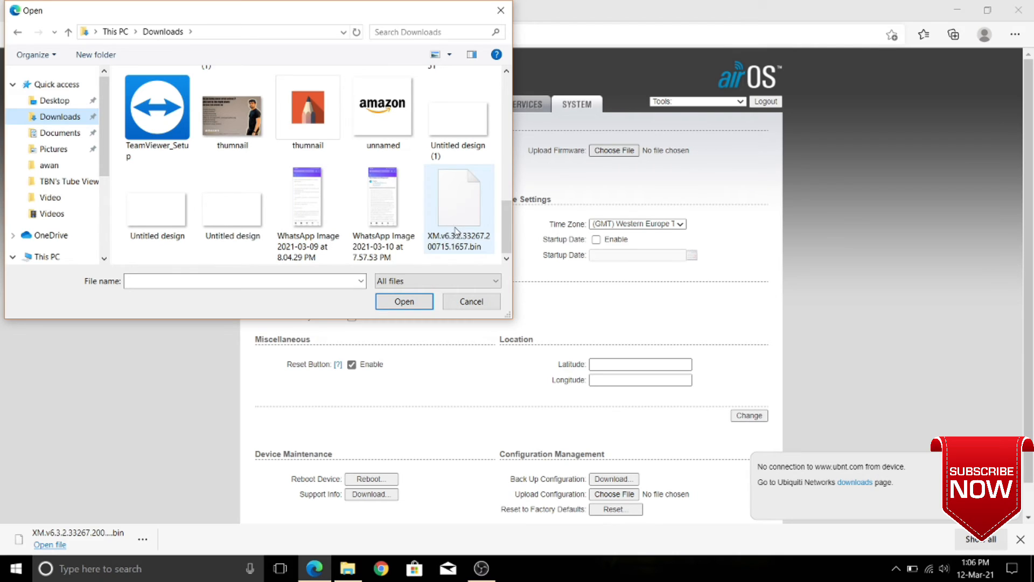
click(469, 221)
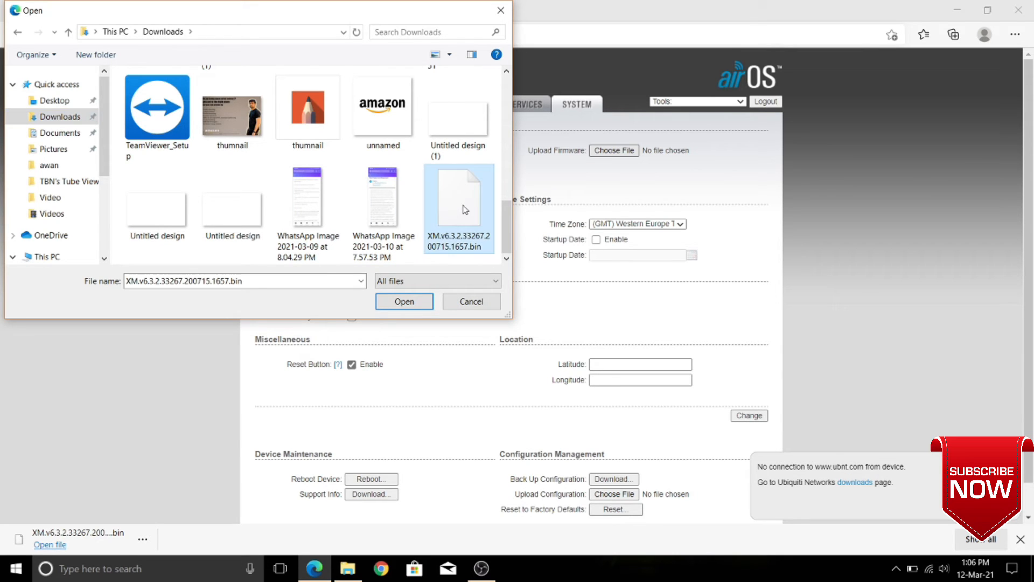
click(413, 303)
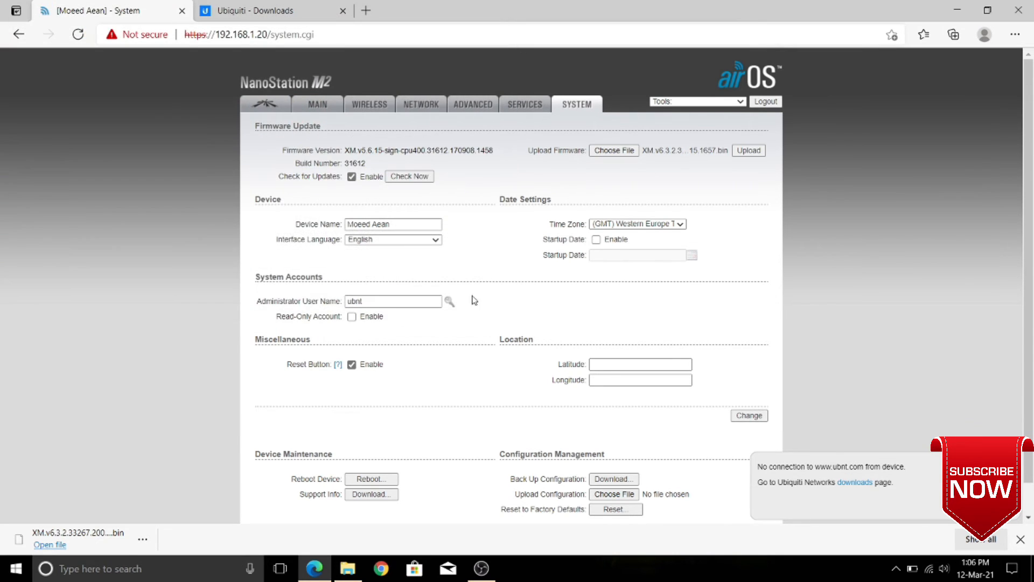
click(748, 151)
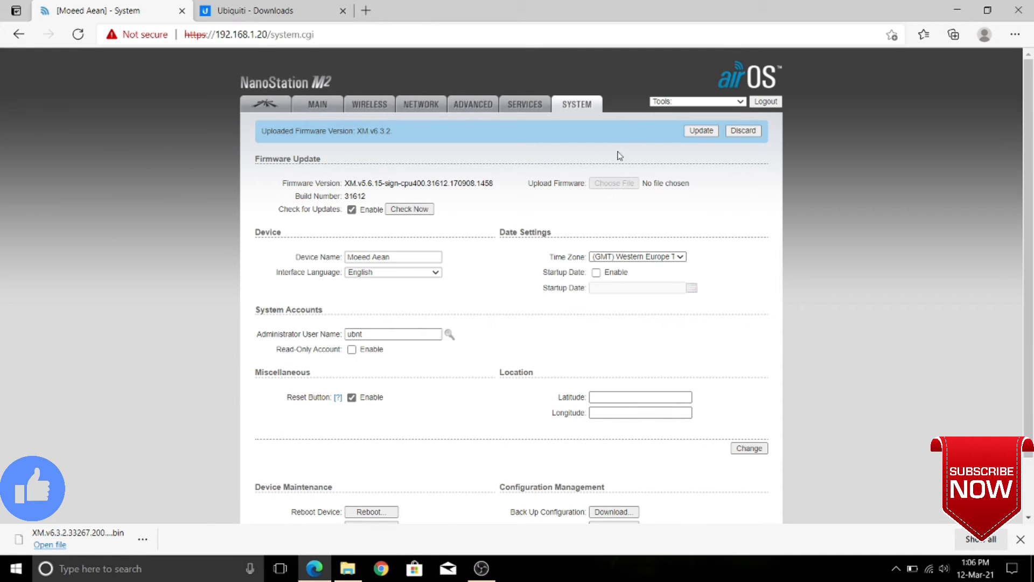
click(701, 131)
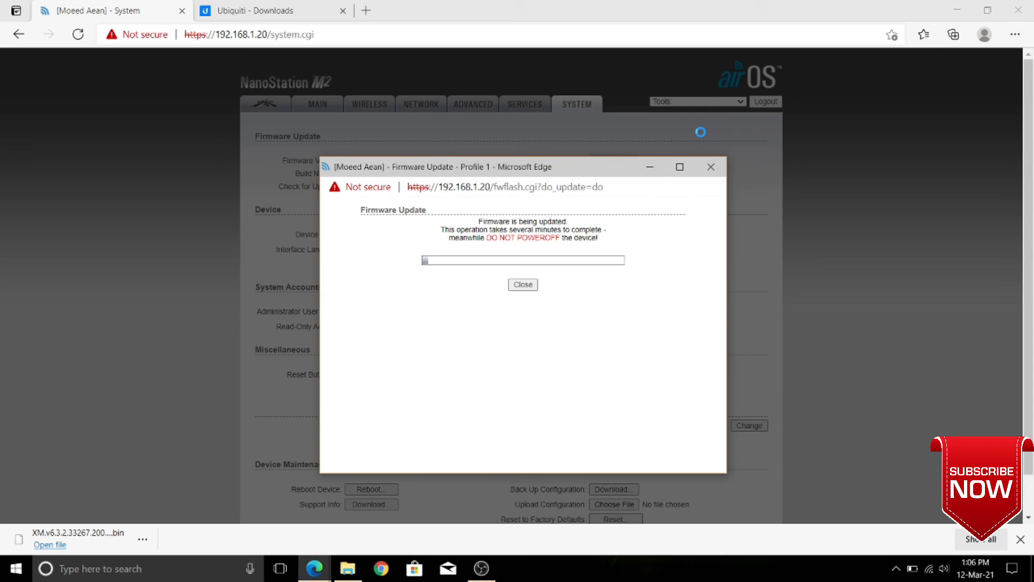
drag(538, 171, 494, 164)
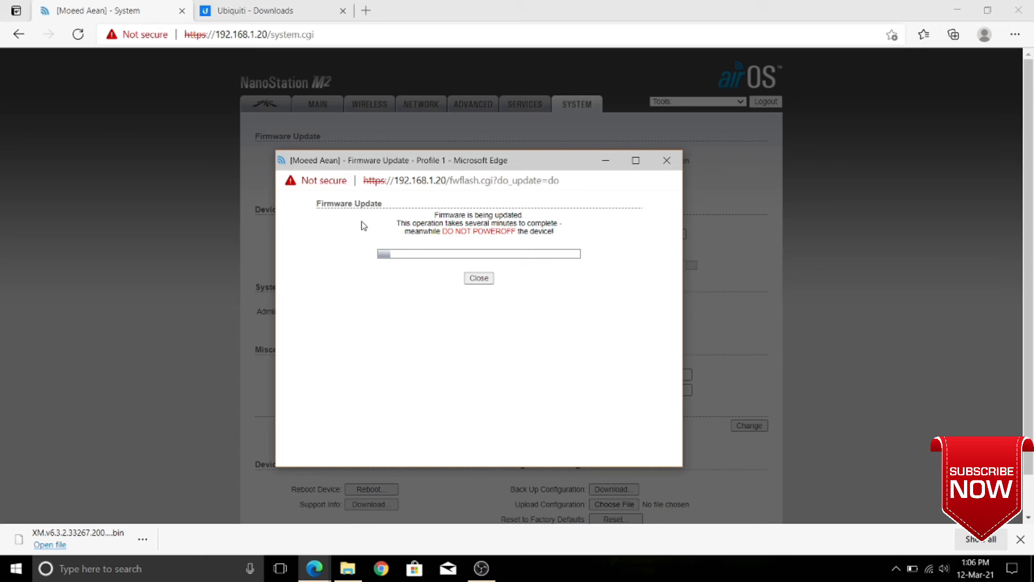
drag(393, 238, 560, 240)
click(616, 233)
drag(457, 244, 519, 236)
click(569, 238)
drag(372, 165, 330, 149)
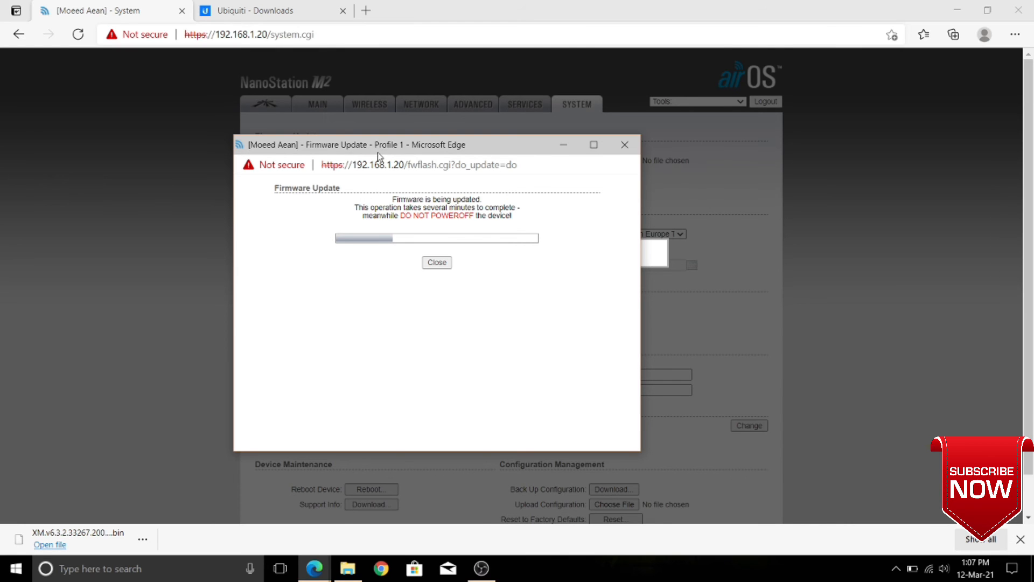
mouse_move(376, 149)
mouse_down()
mouse_move(355, 135)
mouse_move(390, 162)
mouse_up()
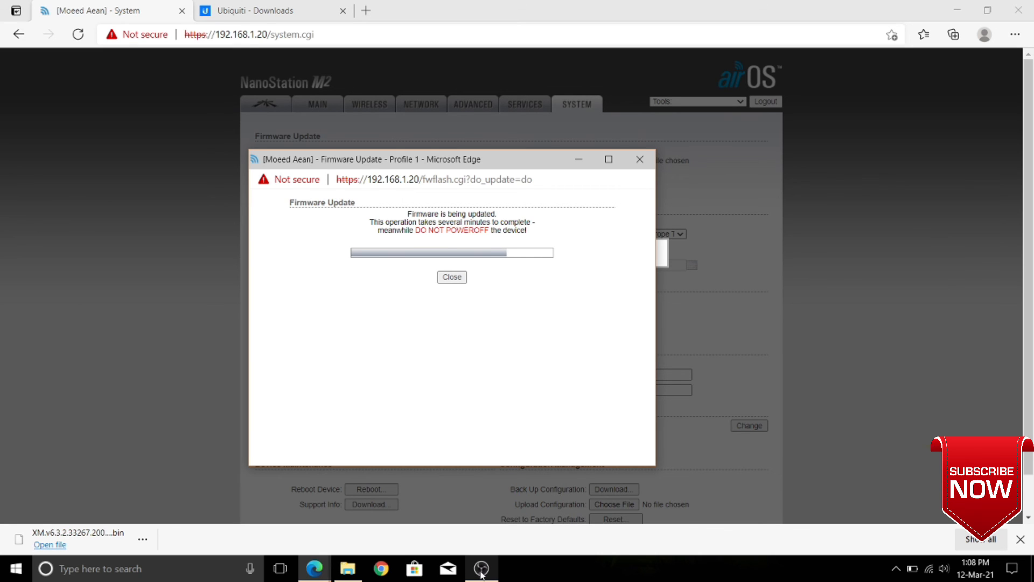
mouse_move(482, 575)
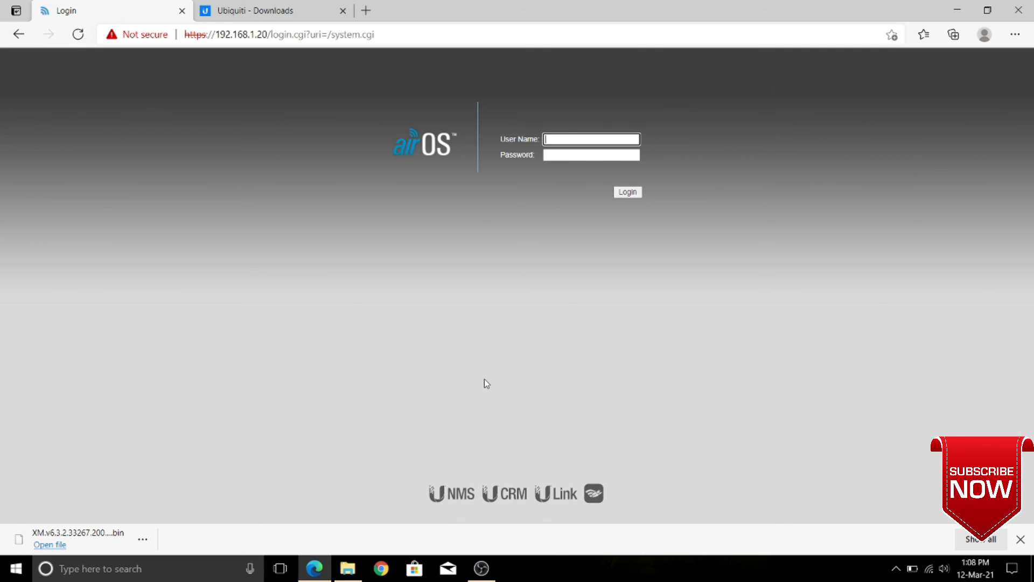
Log back in with the saved administrator user name and the password after the reboot
drag(403, 480, 487, 491)
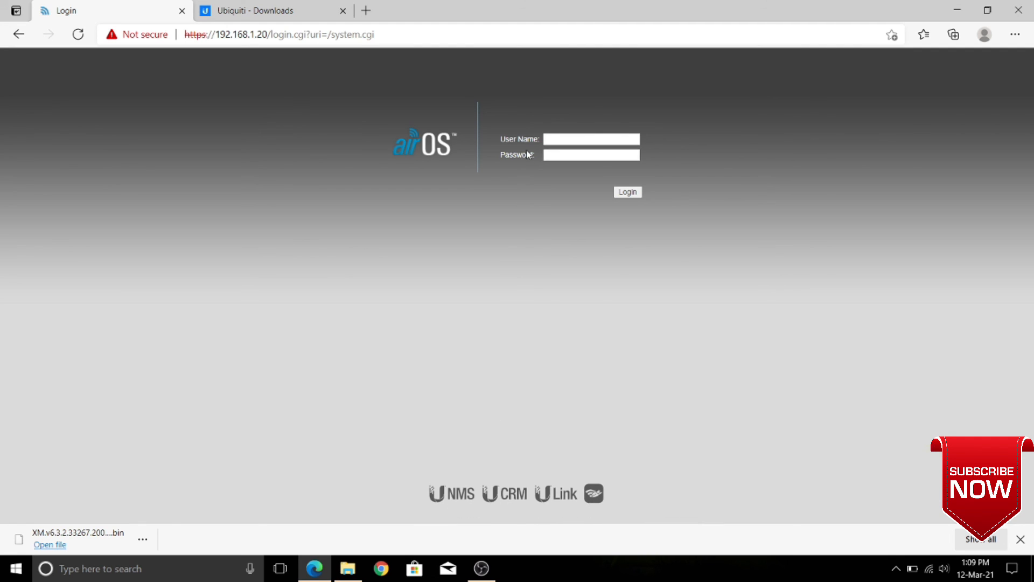
click(567, 141)
click(574, 162)
click(560, 152)
text(ubnt)
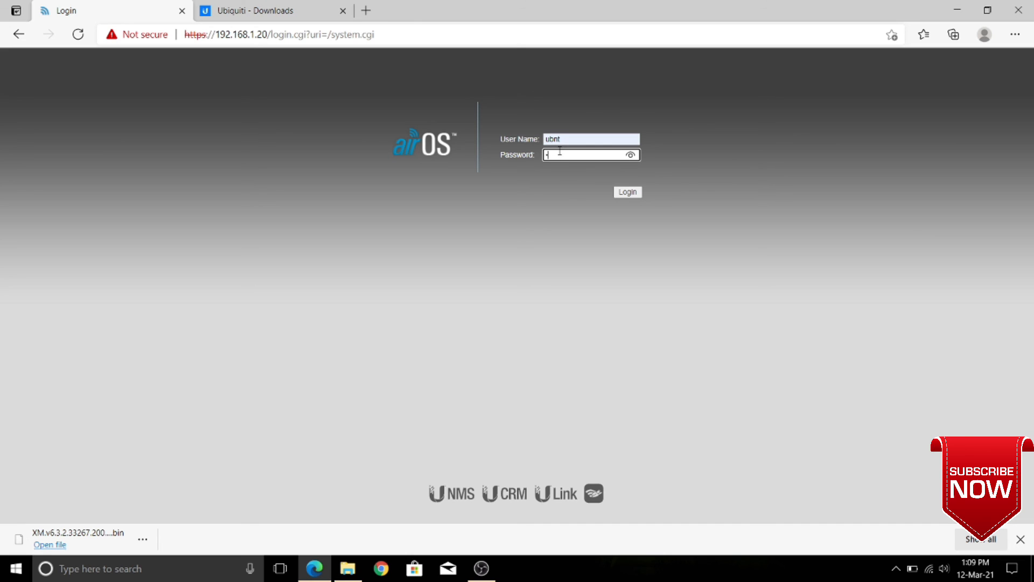
key(Return)
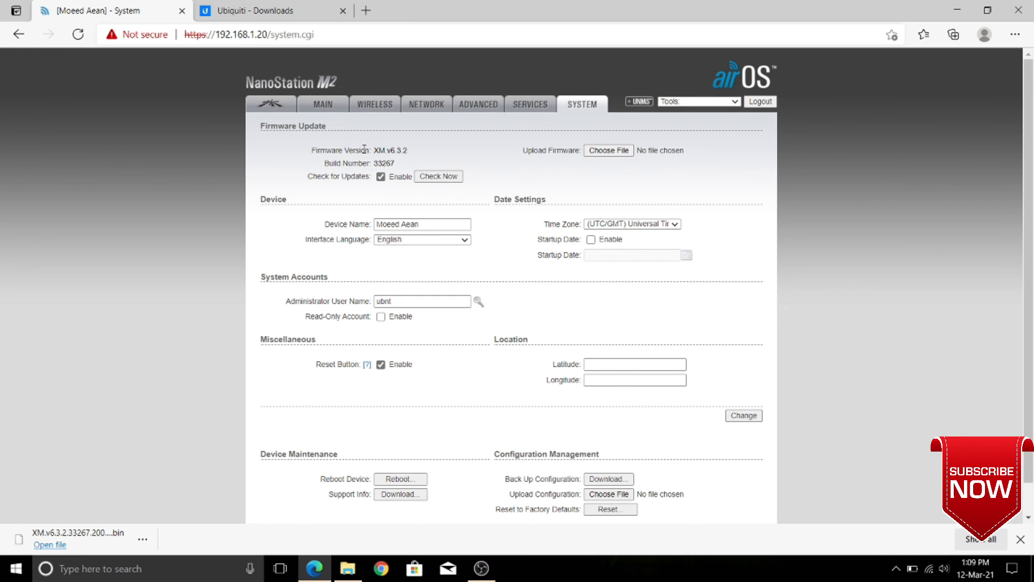
Confirm firmware v6.3.2 (XM), then check CPU and memory on the Main status page
drag(365, 147, 421, 149)
click(454, 151)
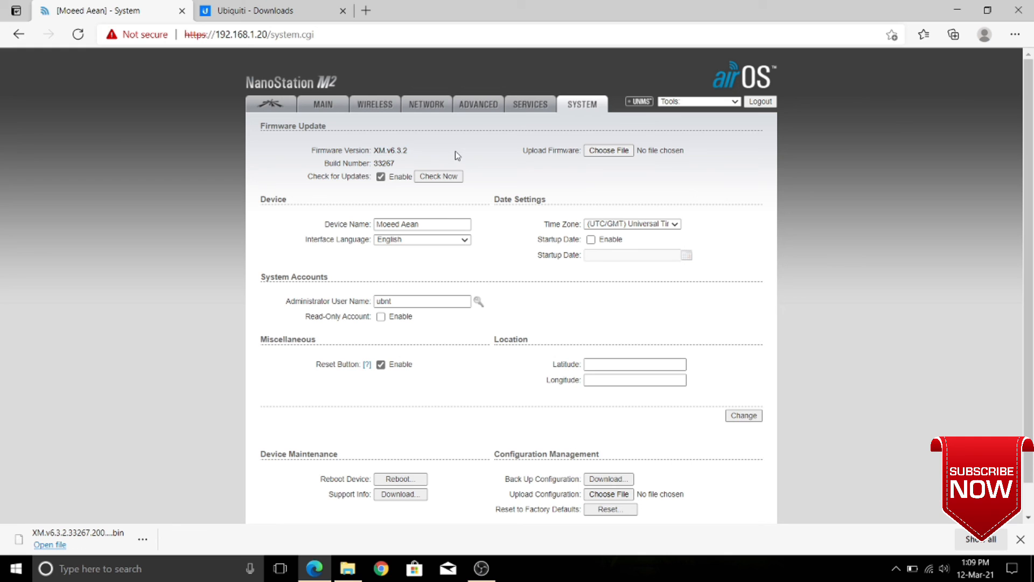
click(323, 107)
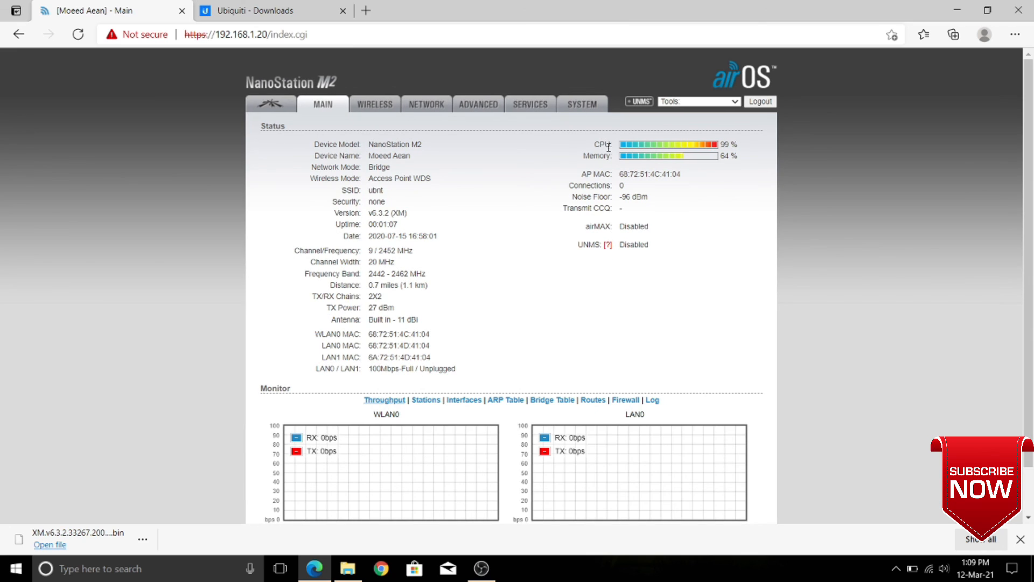
drag(599, 144, 698, 159)
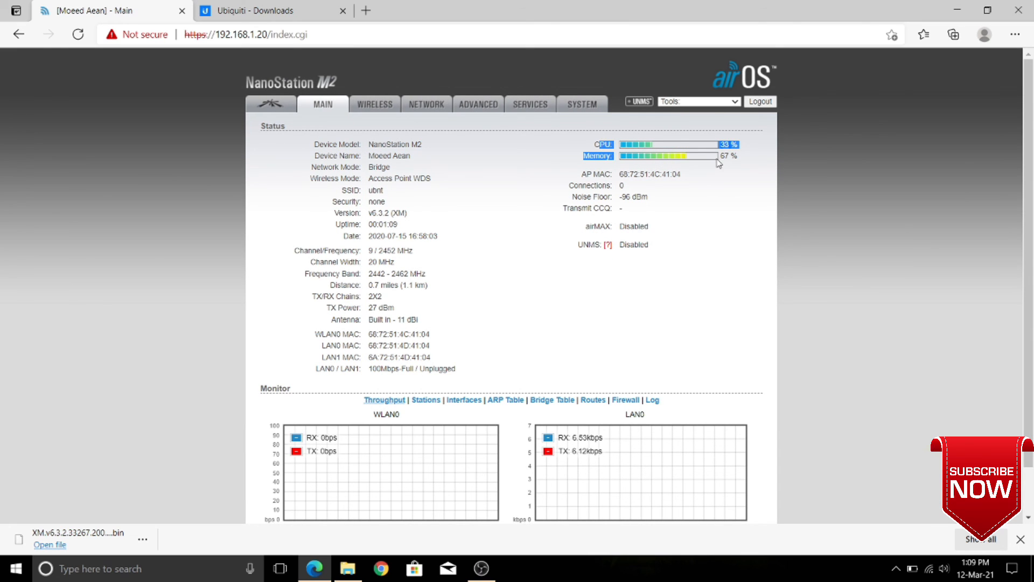
click(722, 207)
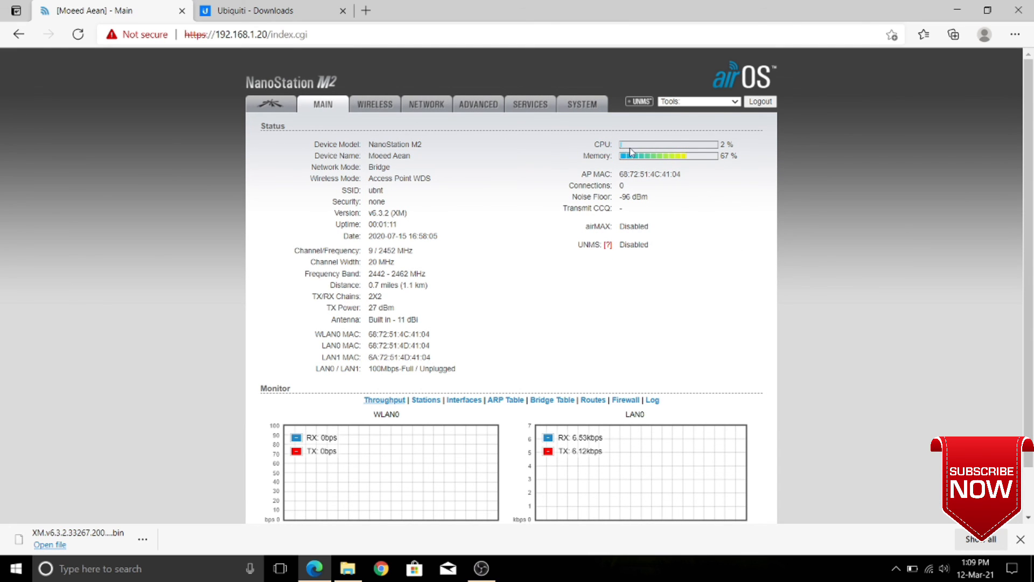